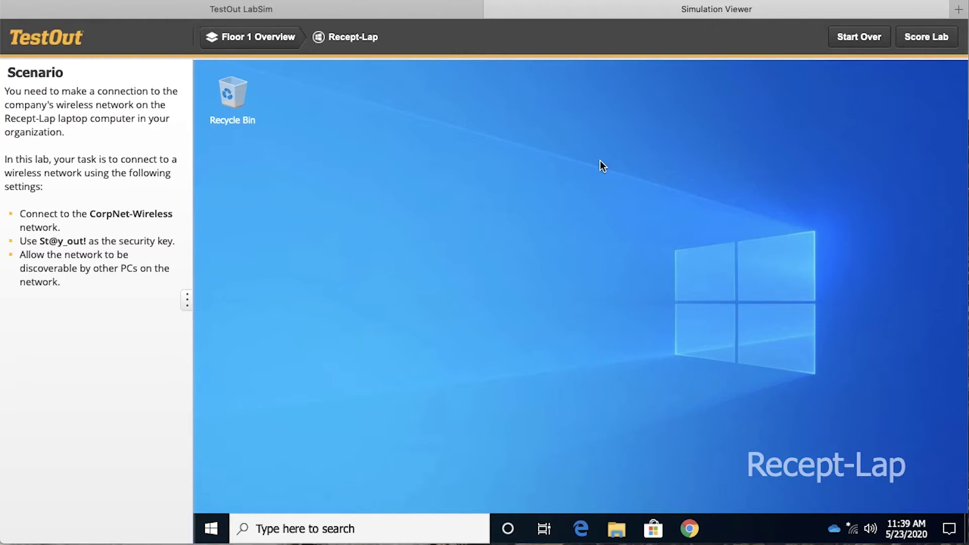
# Open the Recept-Lap laptop from the Floor 1 Overview and start connecting to CorpNet-Wireless.
pyautogui.click(266, 39)
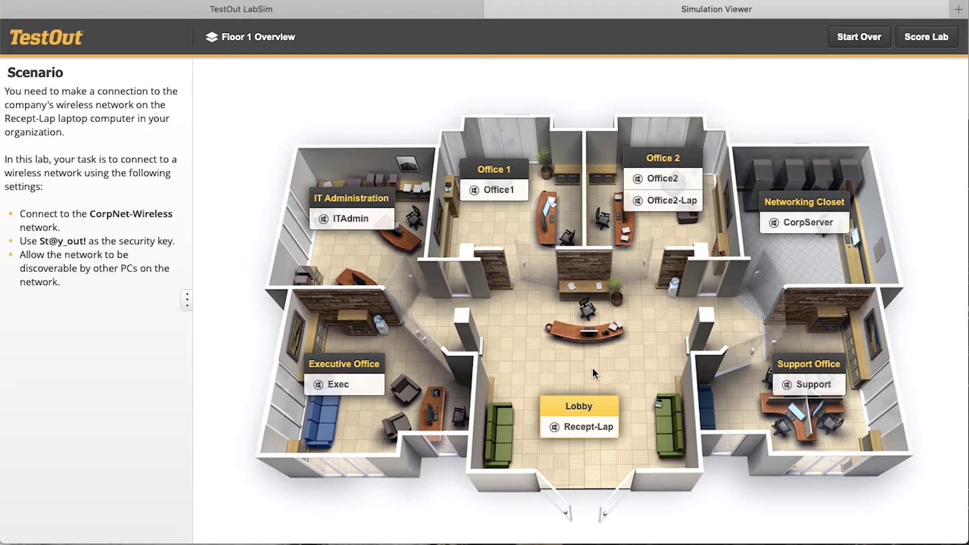
pyautogui.click(591, 428)
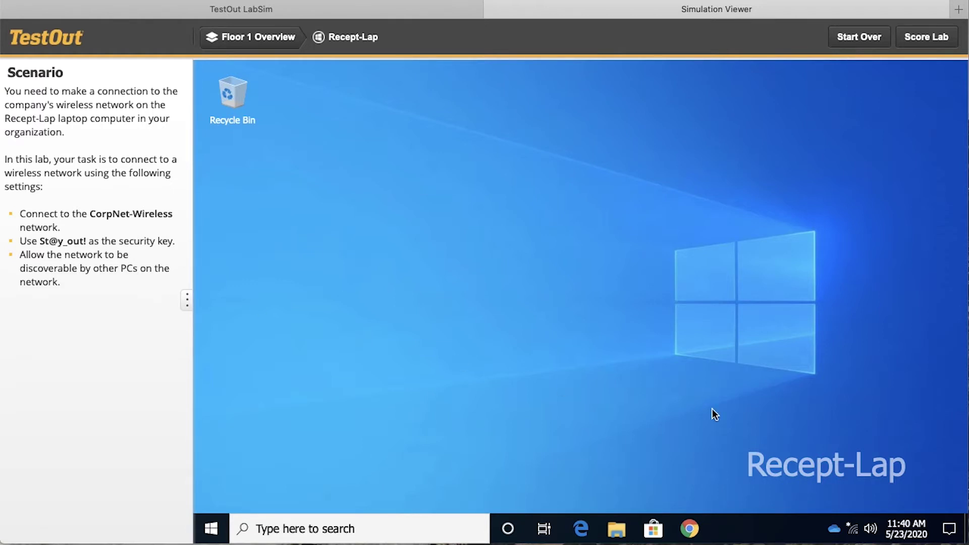
pyautogui.click(853, 530)
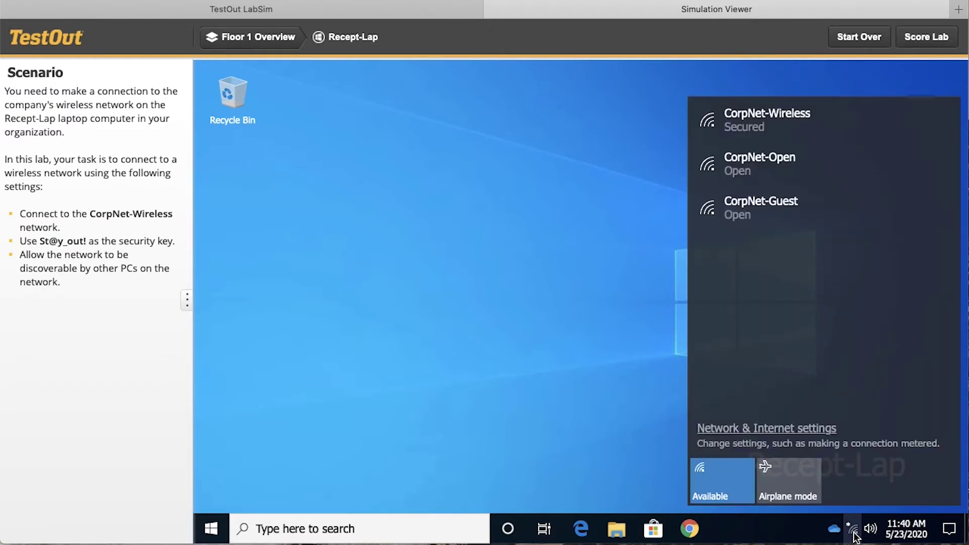
pyautogui.click(785, 131)
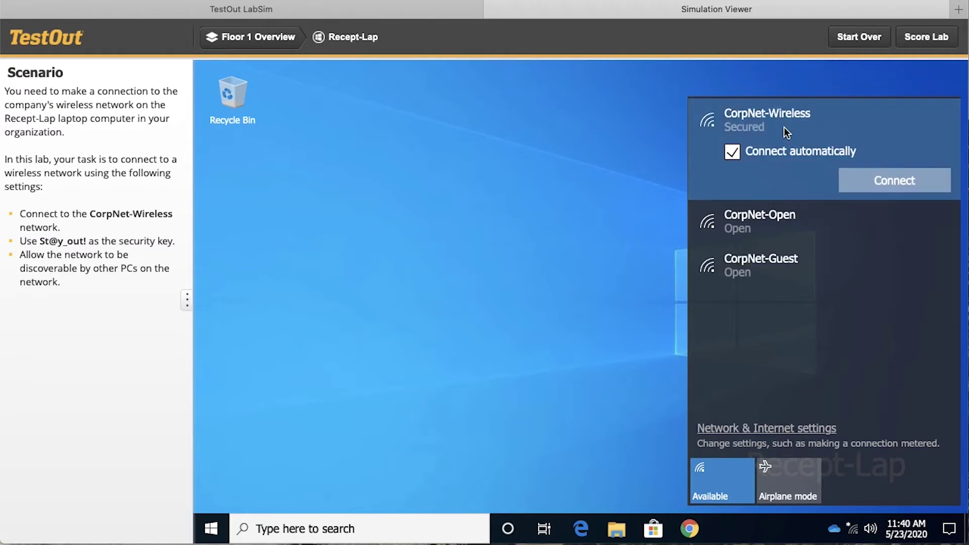
pyautogui.click(871, 181)
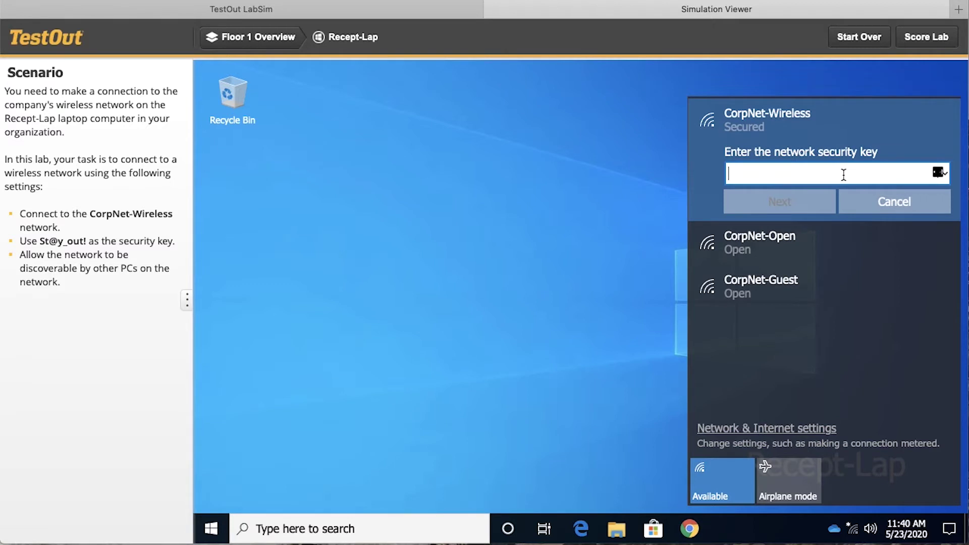
# Enter the network security key, make the laptop discoverable, then restart the lab.
pyautogui.click(801, 202)
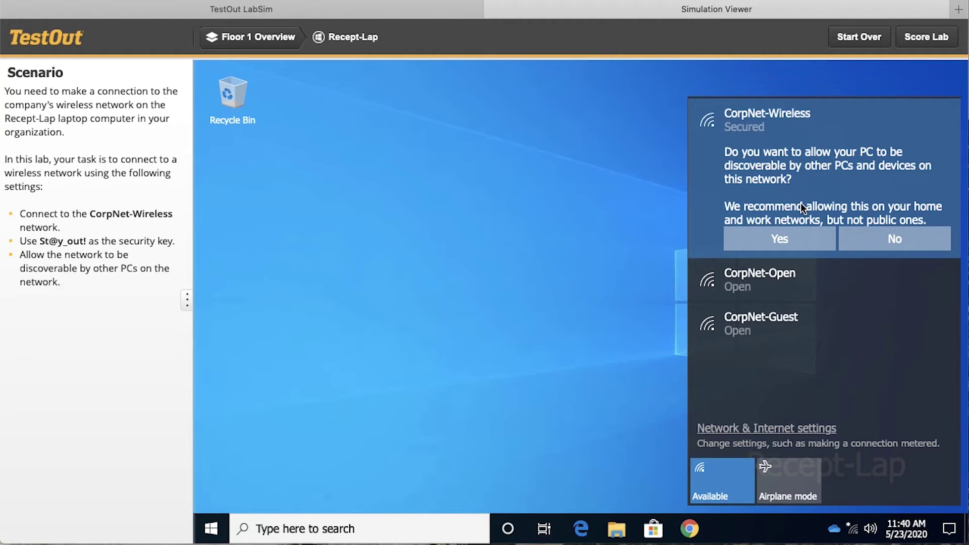
pyautogui.click(792, 234)
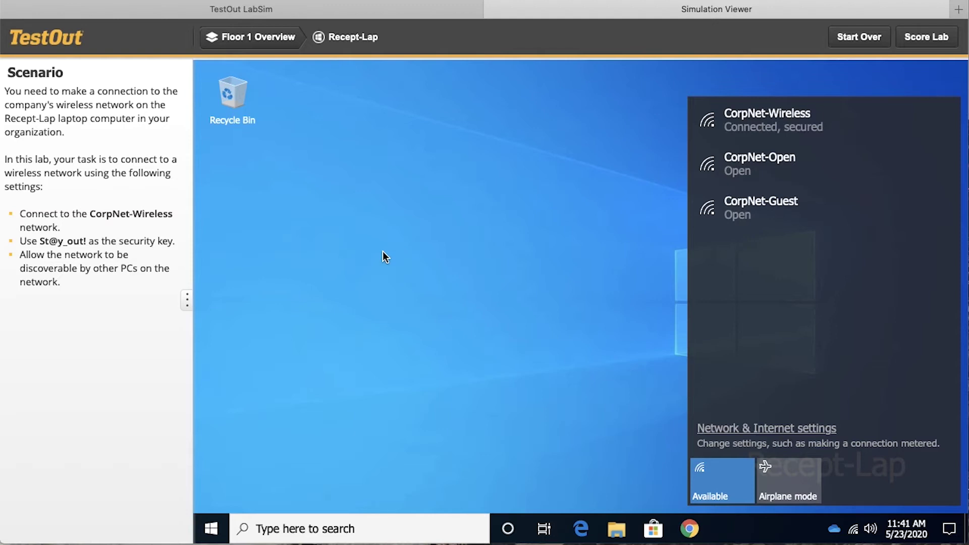
pyautogui.click(847, 36)
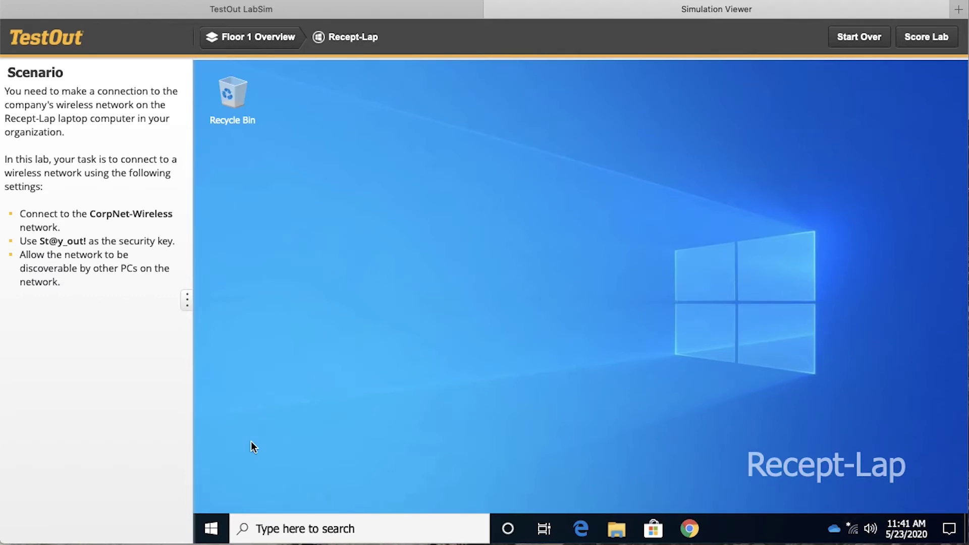
# Open the Network & Internet status page in Settings and check the CorpNet-Wireless entry.
pyautogui.click(217, 529)
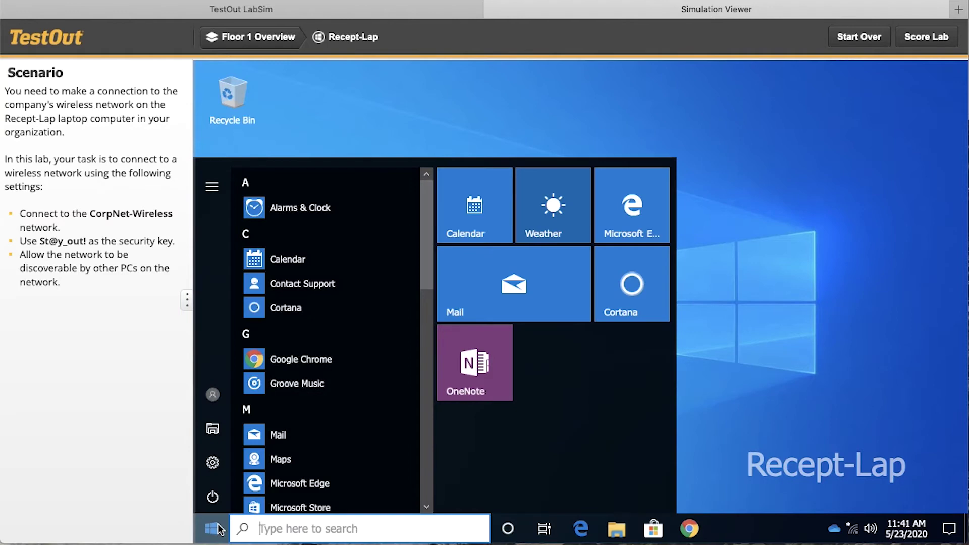
pyautogui.click(210, 464)
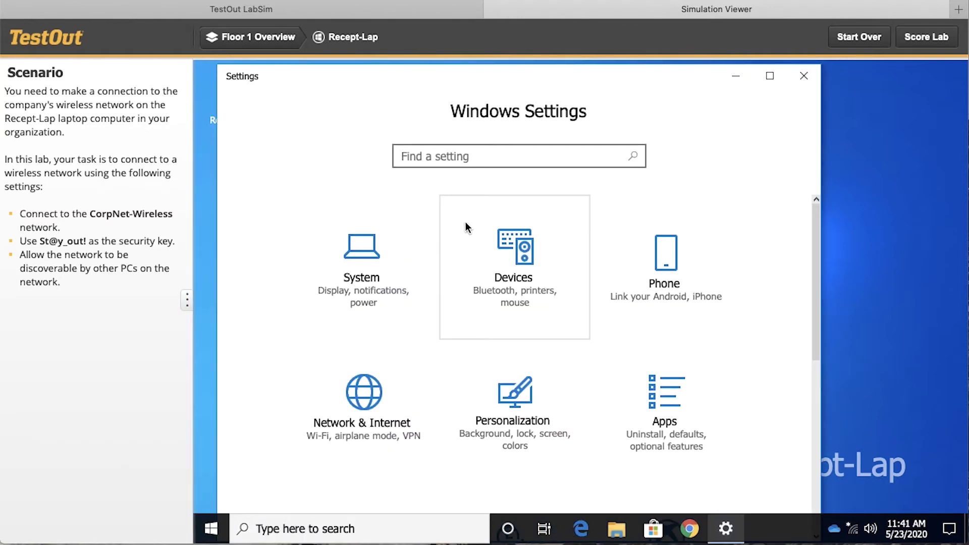
pyautogui.click(357, 420)
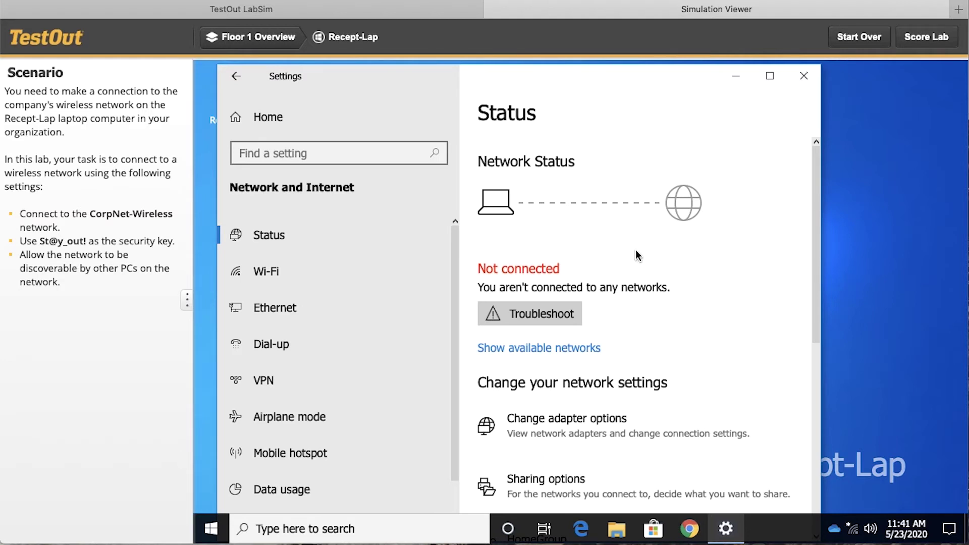
pyautogui.click(538, 349)
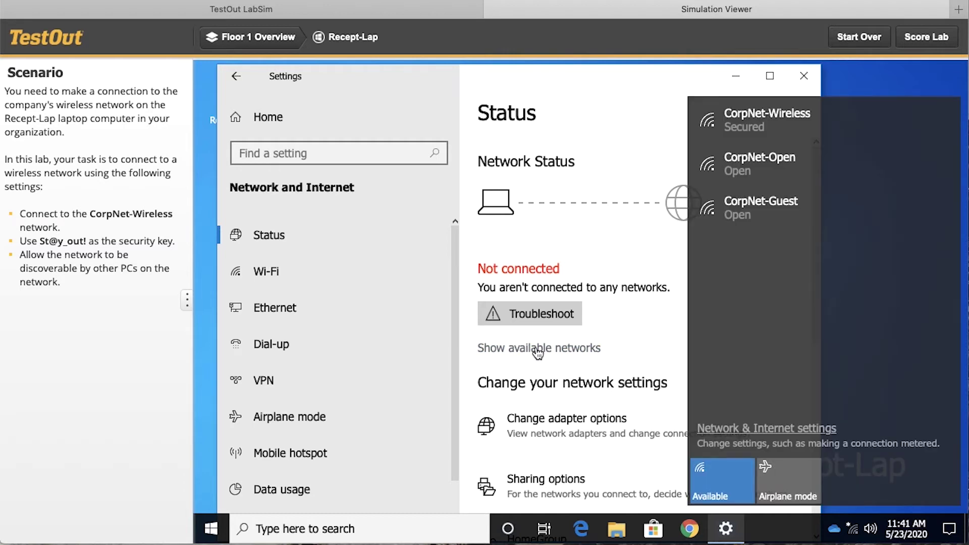
pyautogui.click(777, 130)
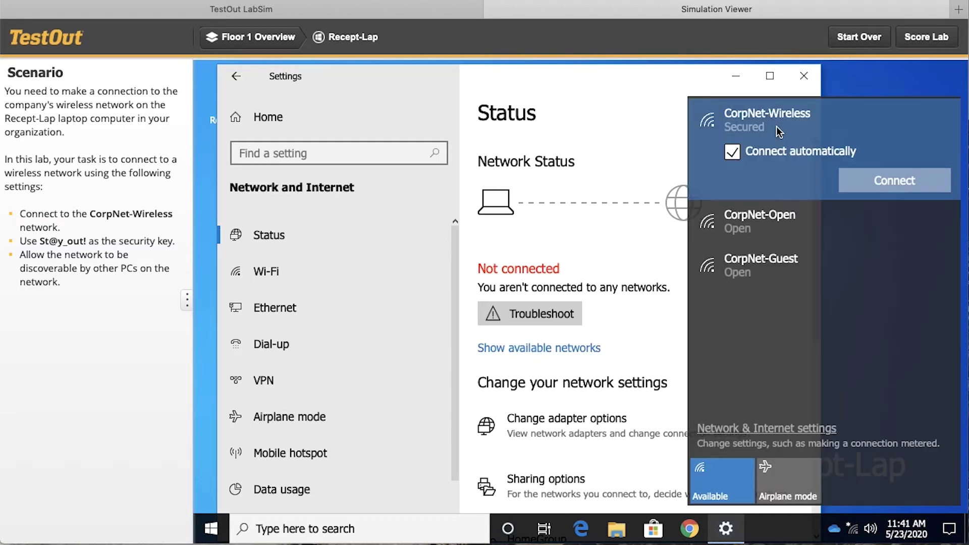
pyautogui.click(613, 98)
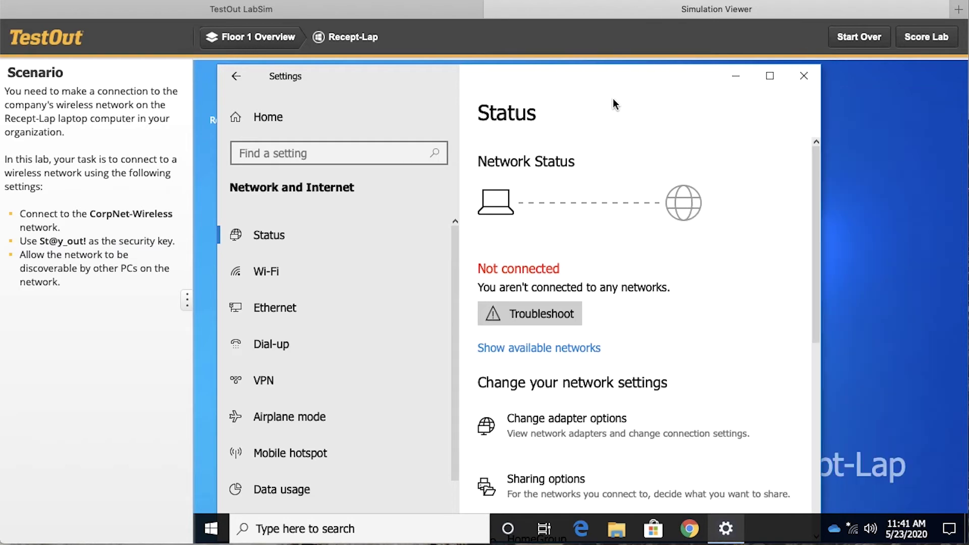
# Launch Command Prompt and ping 192.168.0.5, which times out with 100% loss.
pyautogui.click(287, 529)
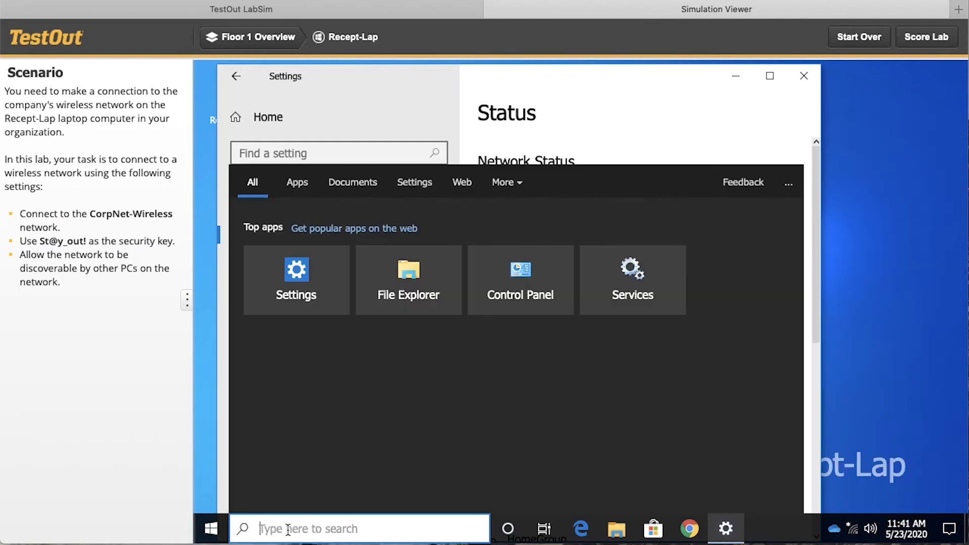
pyautogui.write('cmd')
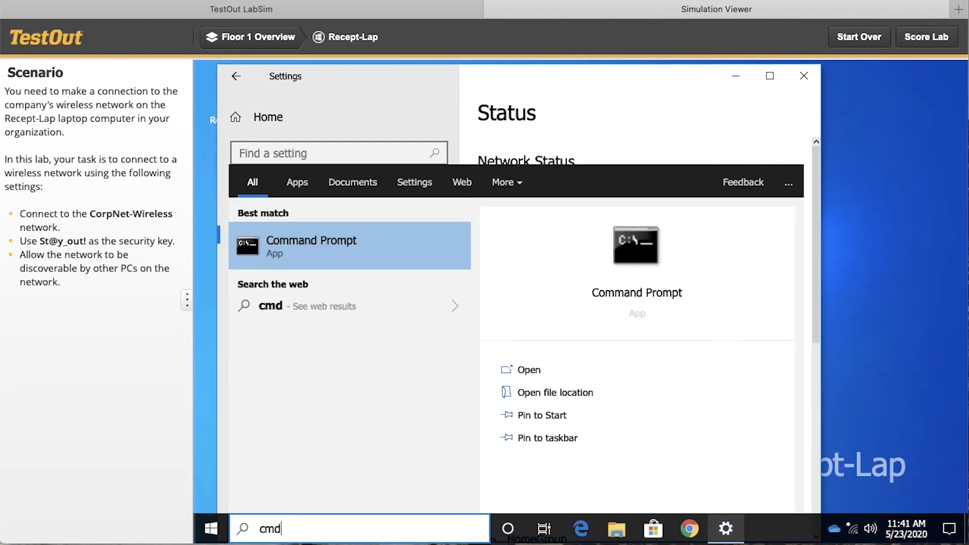
pyautogui.press('Return')
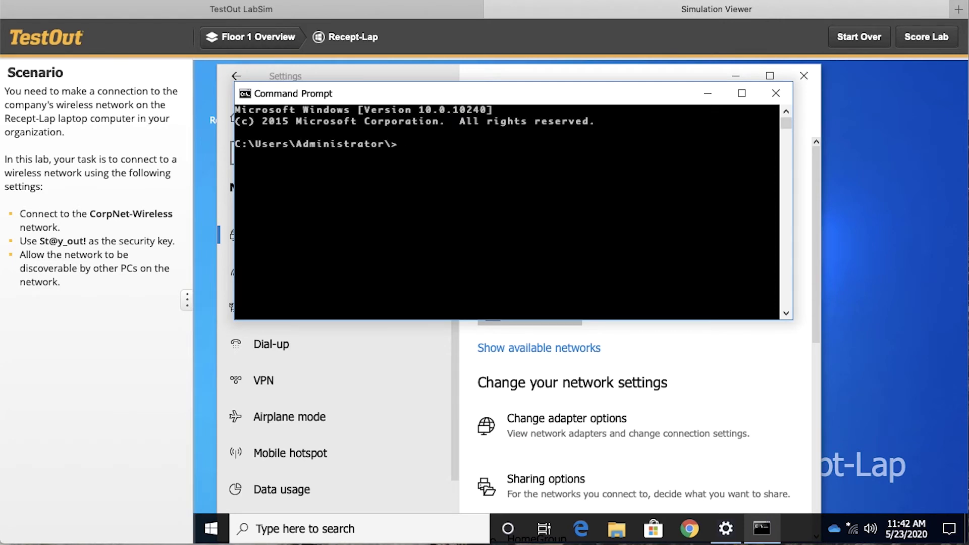
pyautogui.write('ping 192.168.0.5')
pyautogui.press('Return')
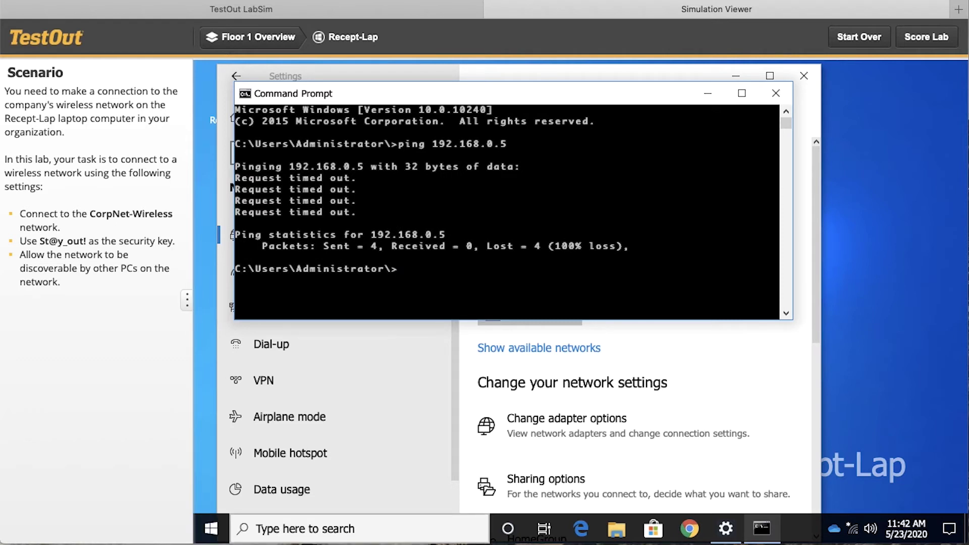
# Connect to CorpNet-Wireless with the security key and allow the PC to be discoverable.
pyautogui.click(853, 529)
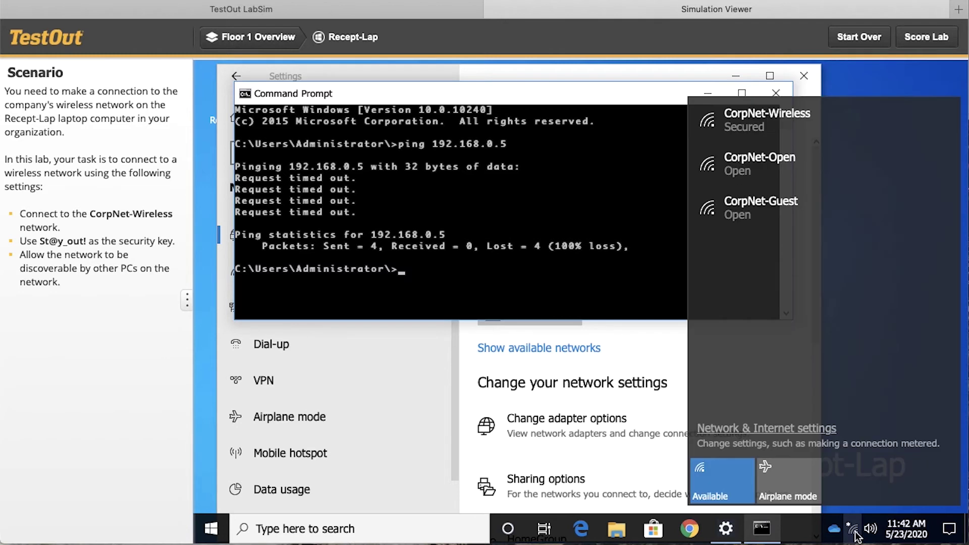
pyautogui.click(783, 124)
pyautogui.click(896, 184)
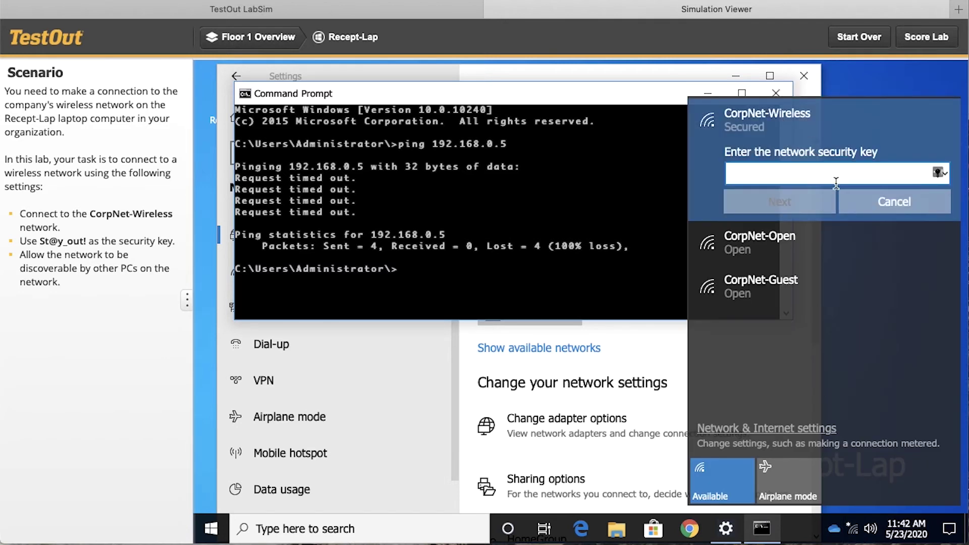
pyautogui.click(801, 202)
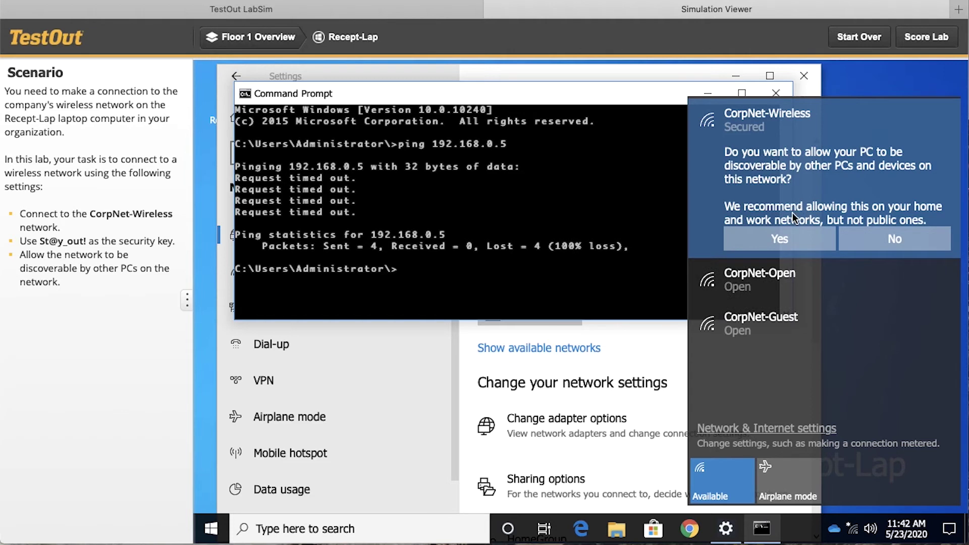
pyautogui.click(789, 239)
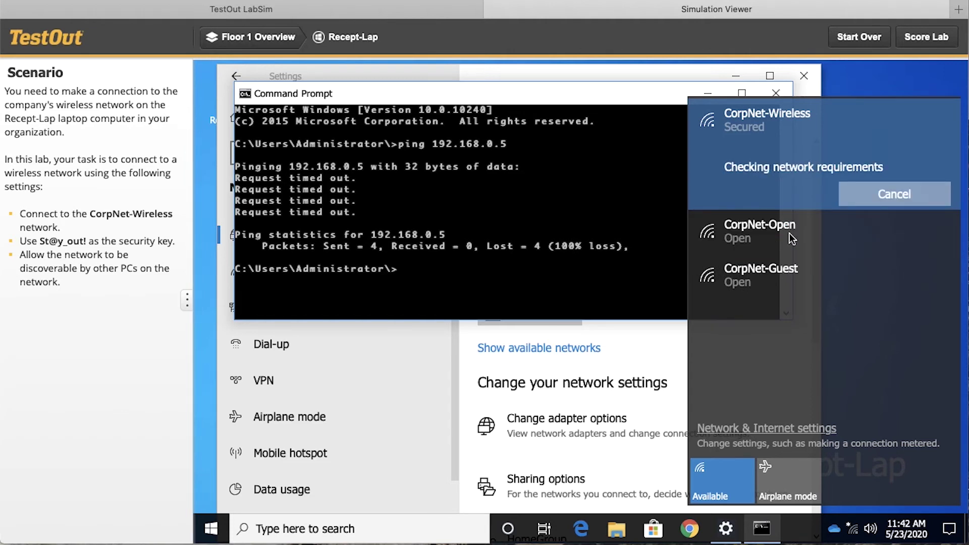
# Rerun the ping to 192.168.0.5, now getting replies, and return to Floor 1 Overview.
pyautogui.click(596, 231)
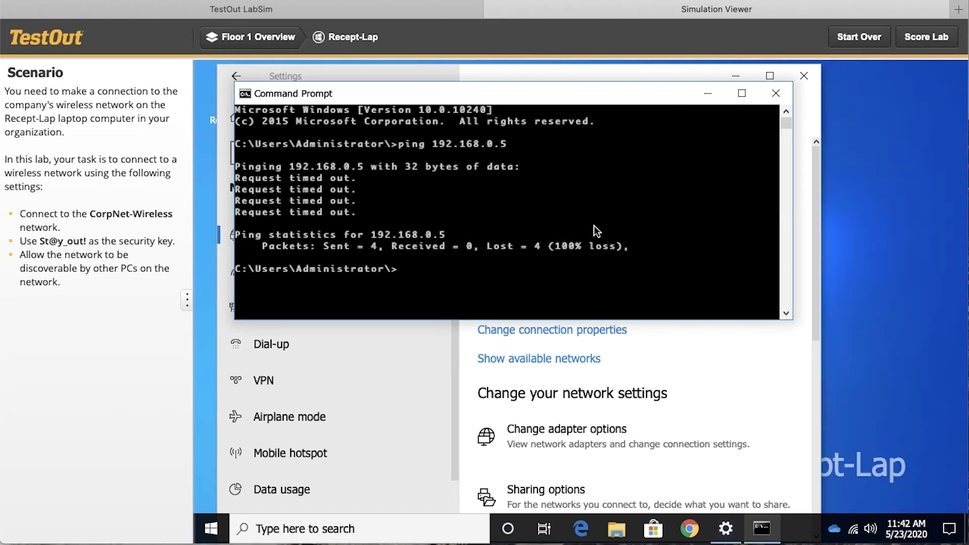
pyautogui.press('Up')
pyautogui.press('Return')
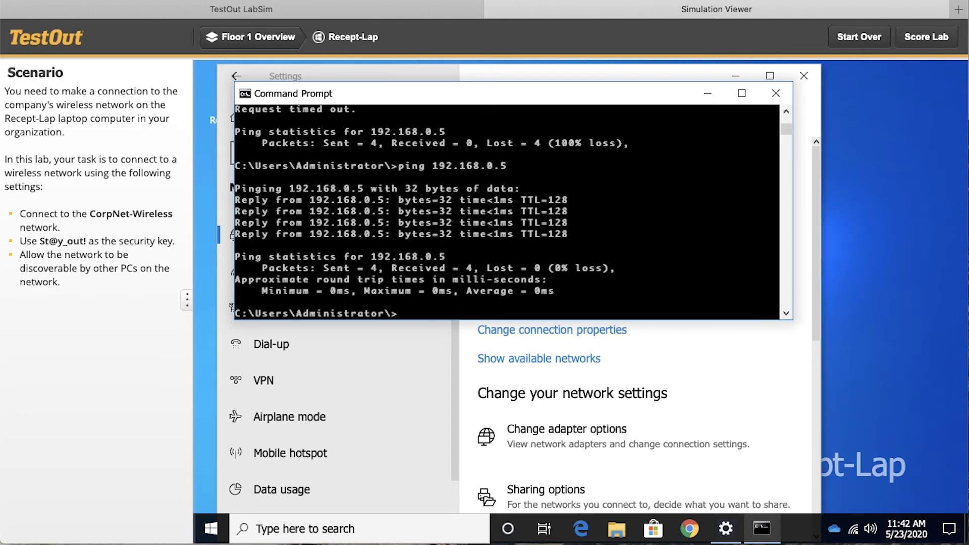
pyautogui.click(280, 40)
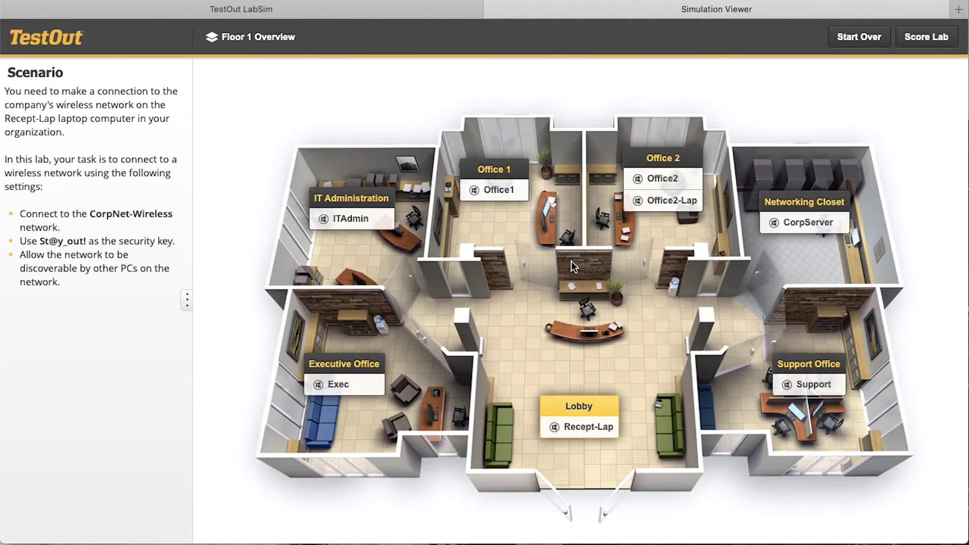
# Run ipconfig on the Support PC to read its IP 192.168.0.34, then return to the floor plan.
pyautogui.click(811, 385)
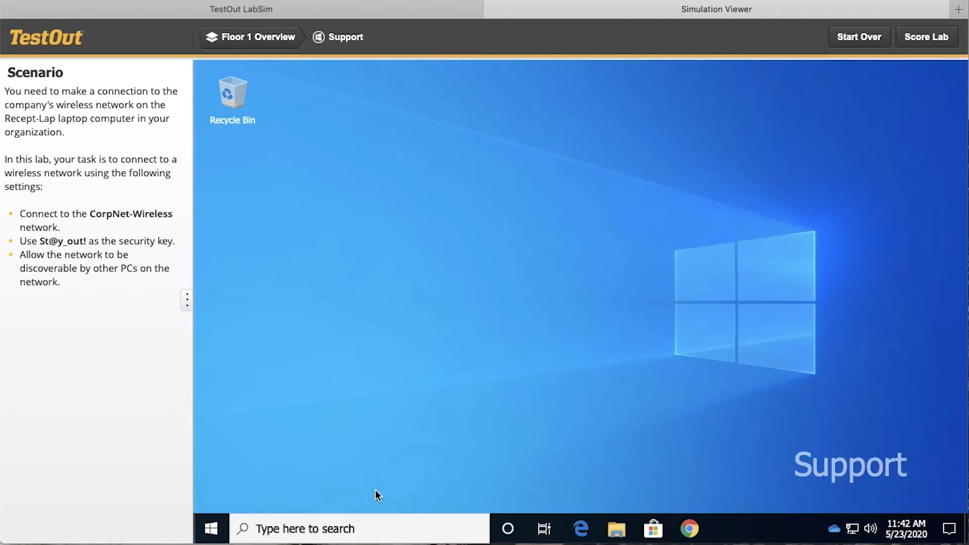
pyautogui.click(330, 527)
pyautogui.write('cm')
pyautogui.press('Return')
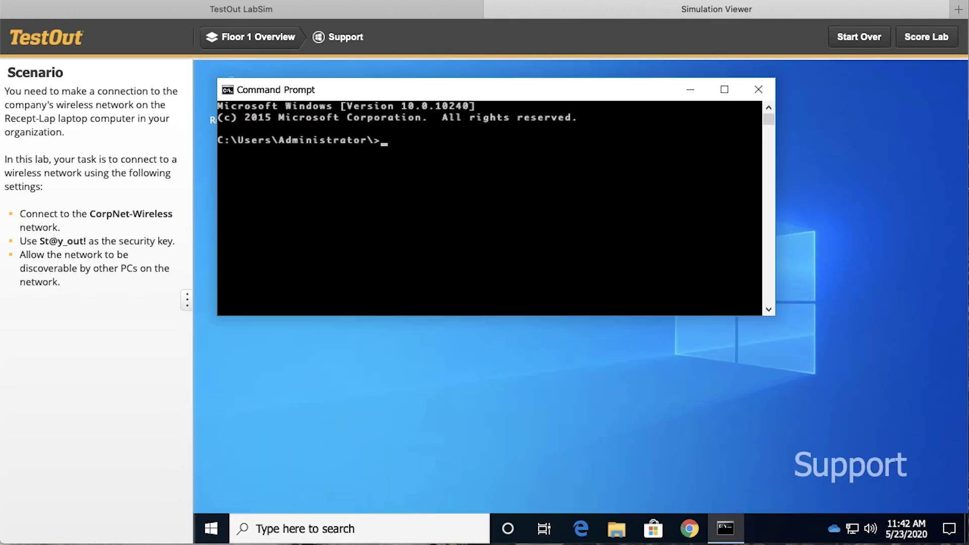
pyautogui.write('ipconfig')
pyautogui.press('Return')
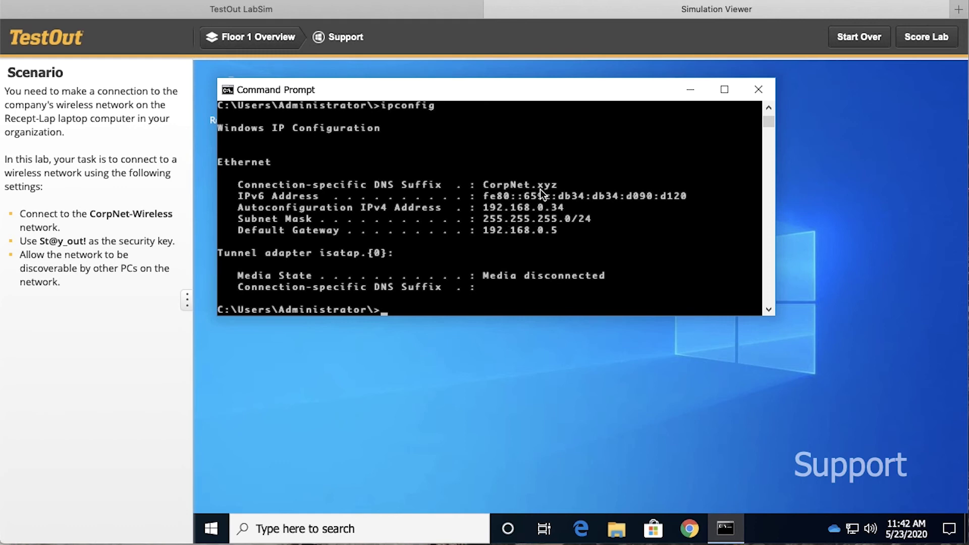
pyautogui.click(265, 37)
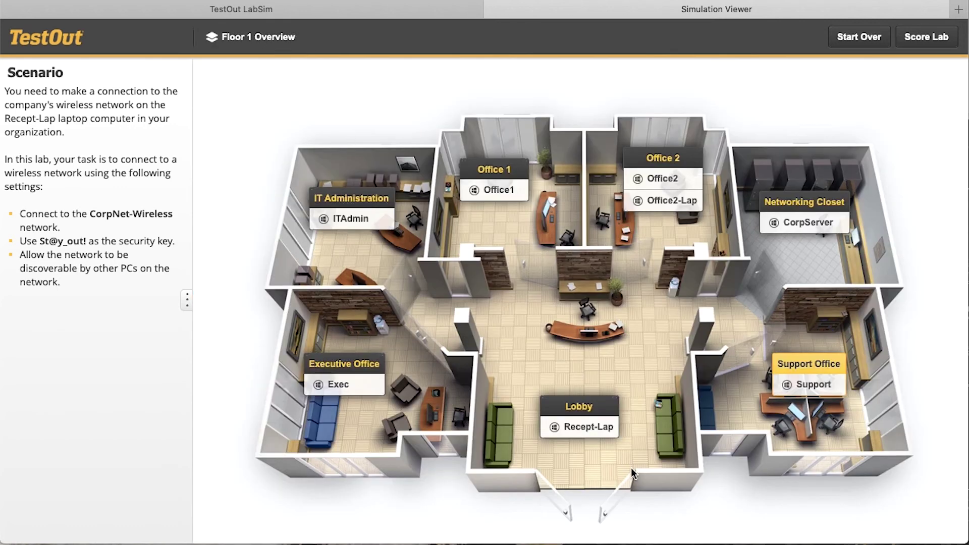
# On Recept-Lap, ping 192.168.0.34 and receive all four replies with 0% loss.
pyautogui.click(592, 427)
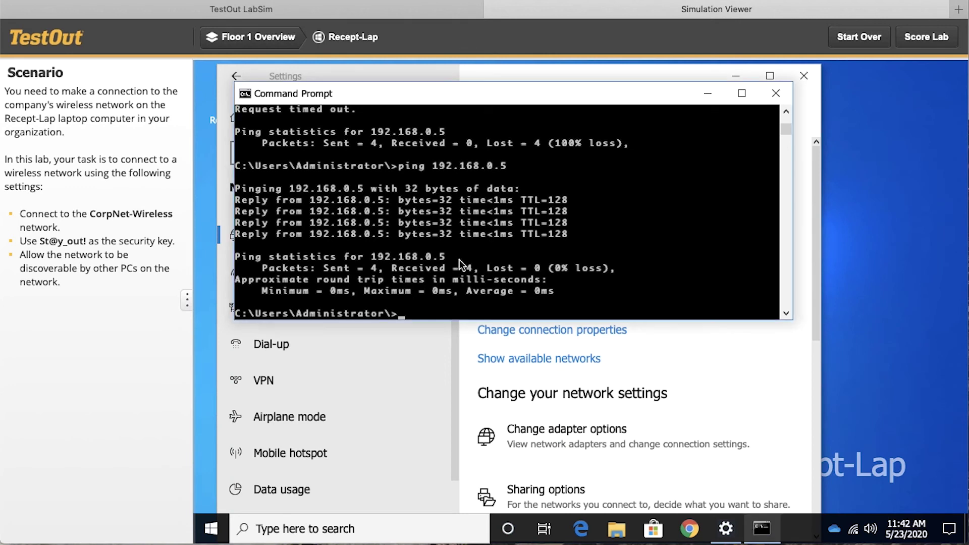
pyautogui.write('ping 192.168.0.')
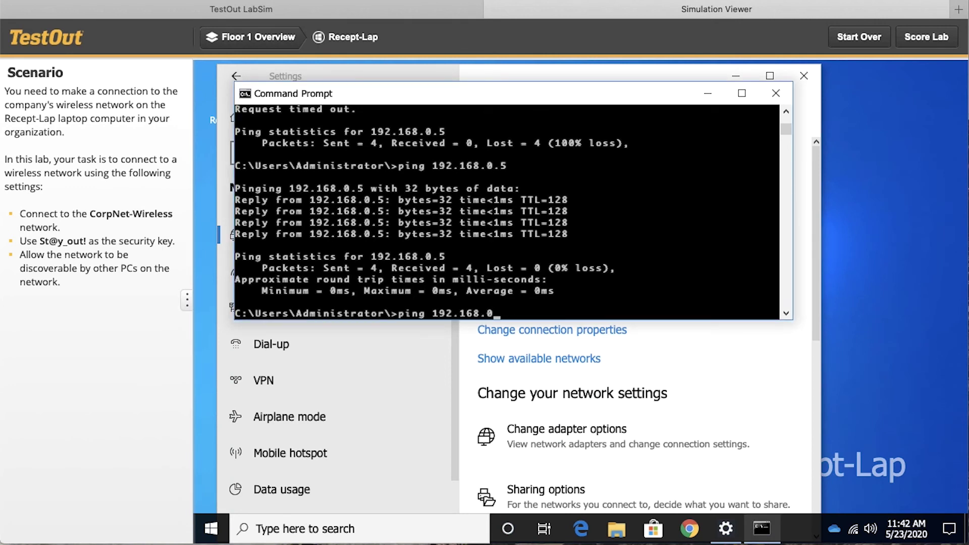
pyautogui.write('.34')
pyautogui.press('Return')
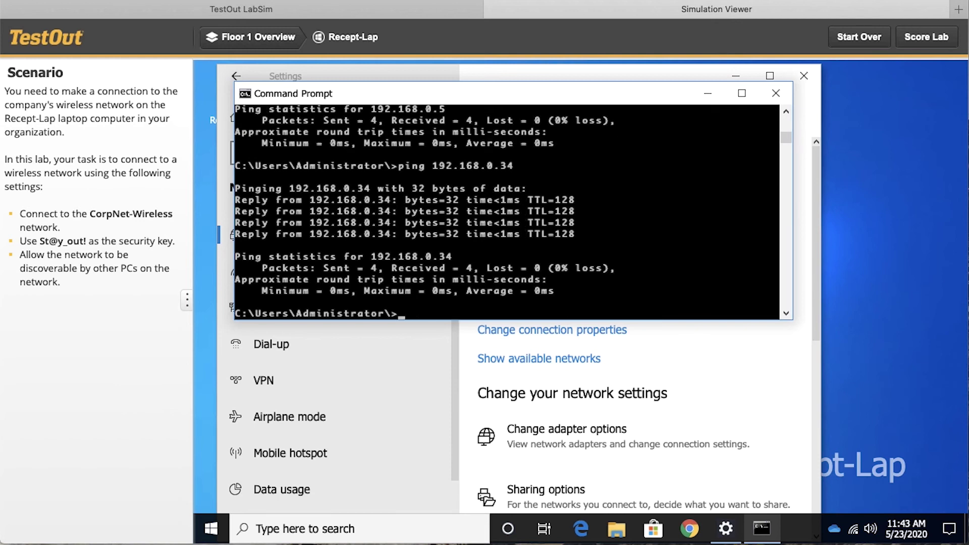